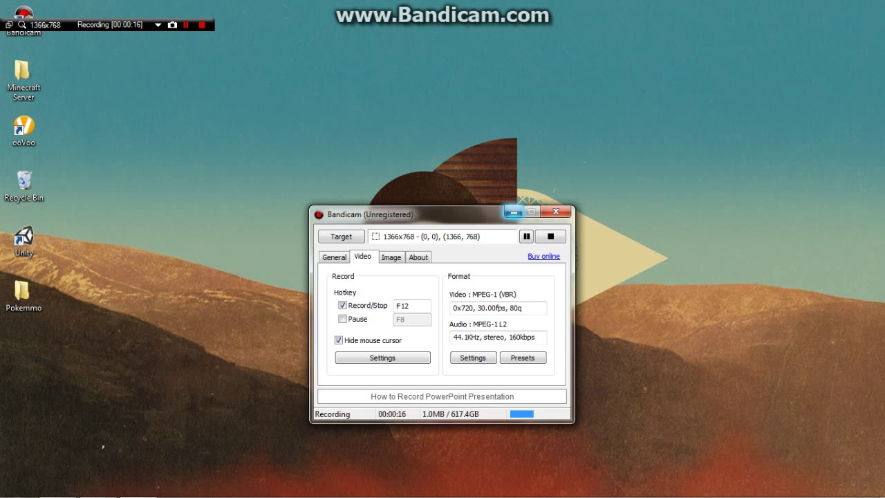
- Minimize the Bandicam window to reveal the desktop
{"action": "left_click", "coordinate": [513, 212]}
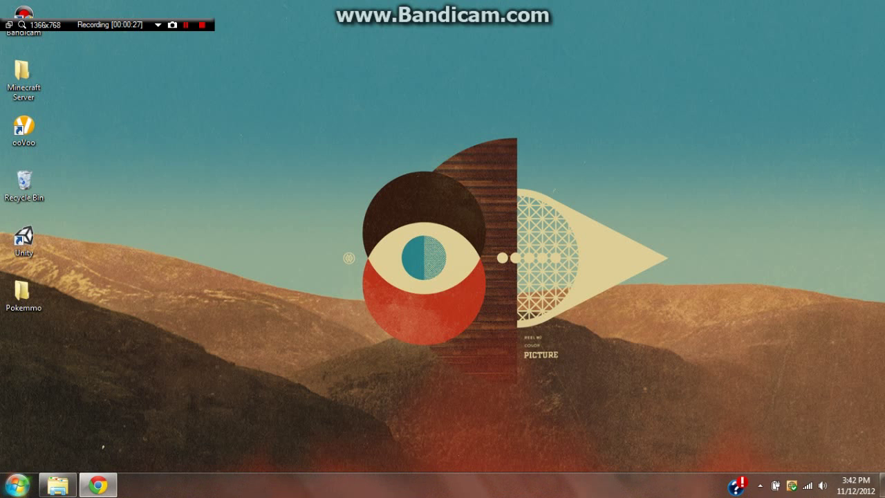
- Search the Start Menu for 'firewall' and launch Windows Firewall with Advanced Security
{"action": "left_click", "coordinate": [18, 485]}
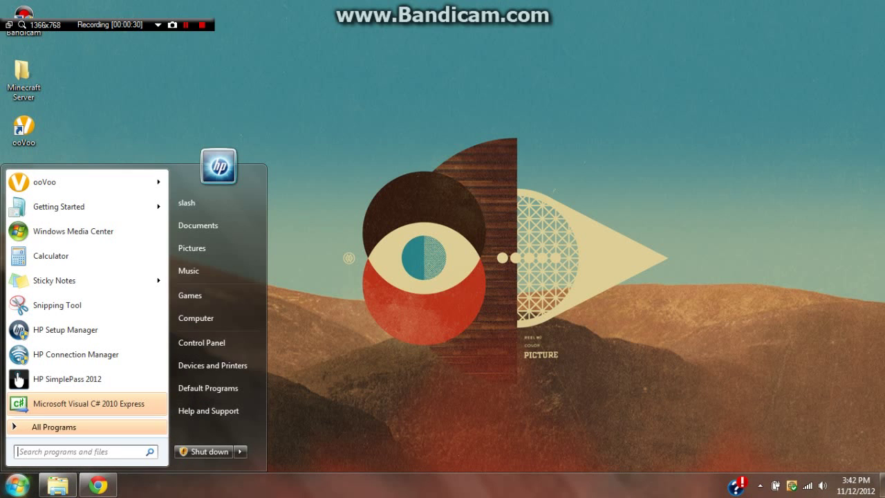
{"action": "type", "text": "firewa"}
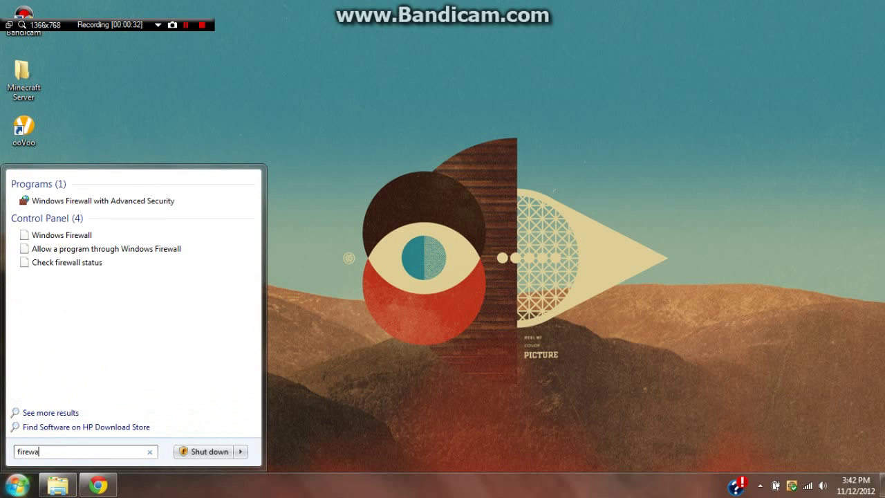
{"action": "type", "text": "ll"}
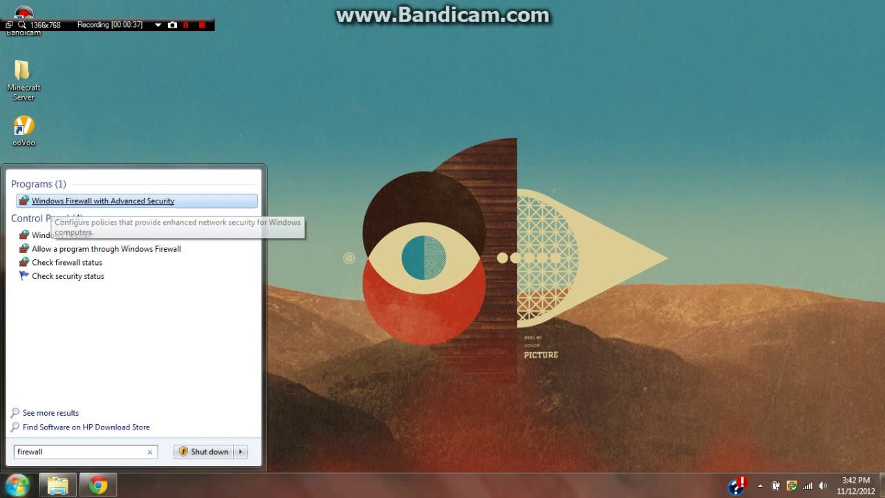
{"action": "left_click", "coordinate": [51, 200]}
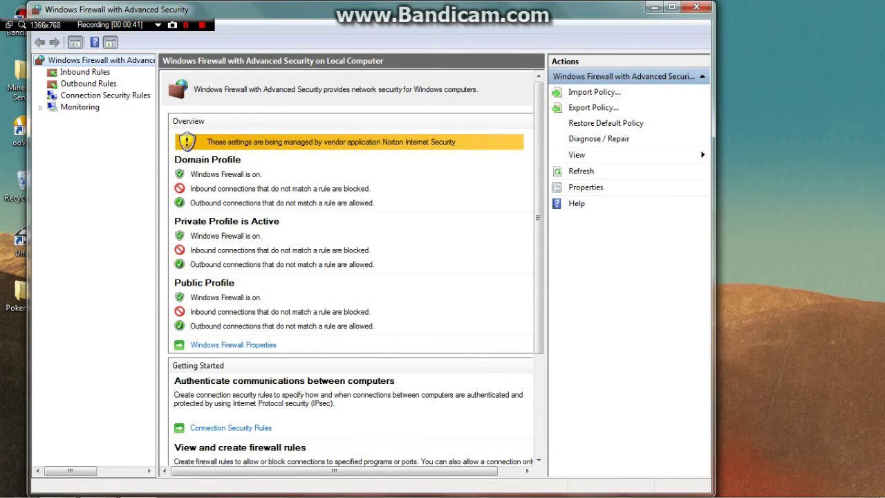
- Start a New Inbound Rule from Inbound Rules and choose the Port rule type
{"action": "key", "text": "Down"}
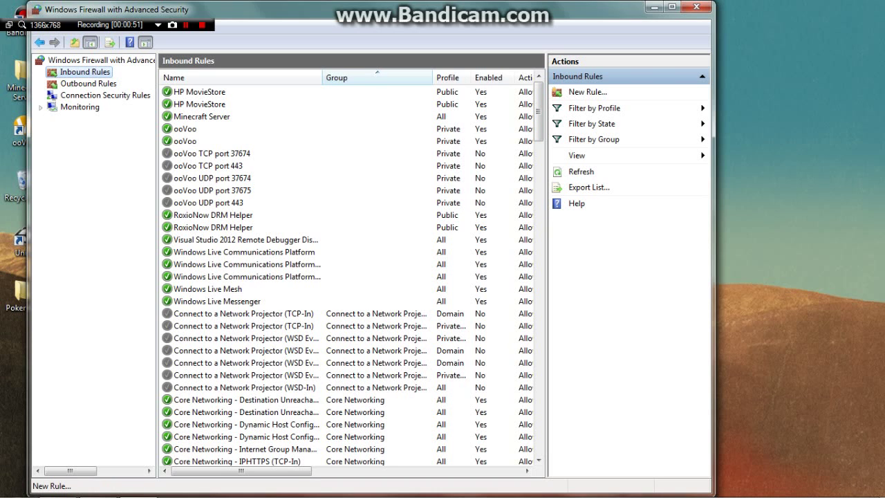
{"action": "left_click", "coordinate": [588, 92]}
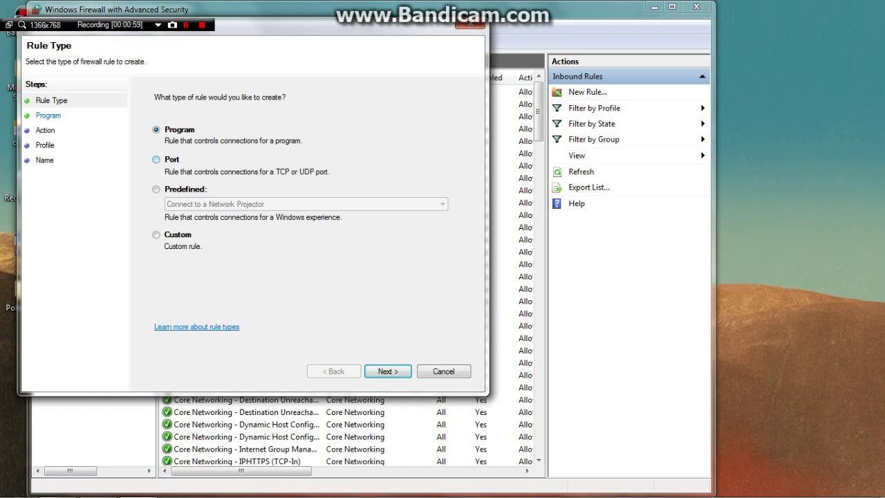
{"action": "left_click", "coordinate": [156, 159]}
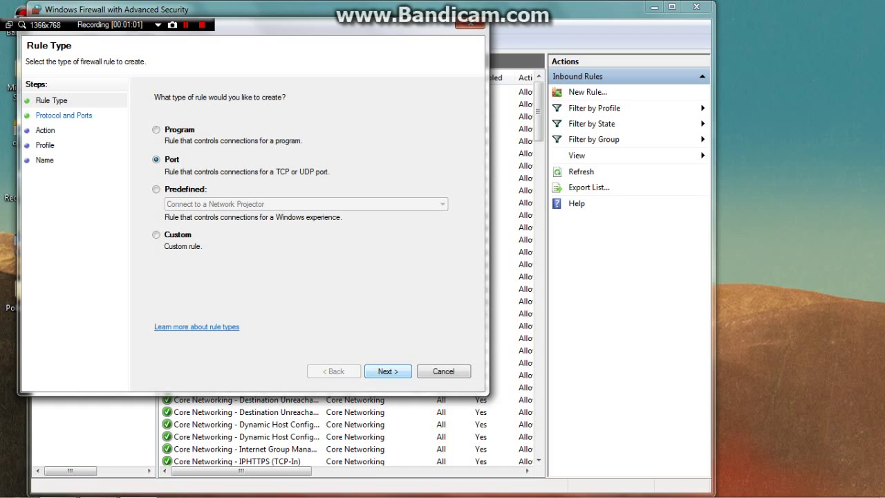
- Set the rule protocol to UDP with specific local port 80 and continue
{"action": "left_click", "coordinate": [388, 371]}
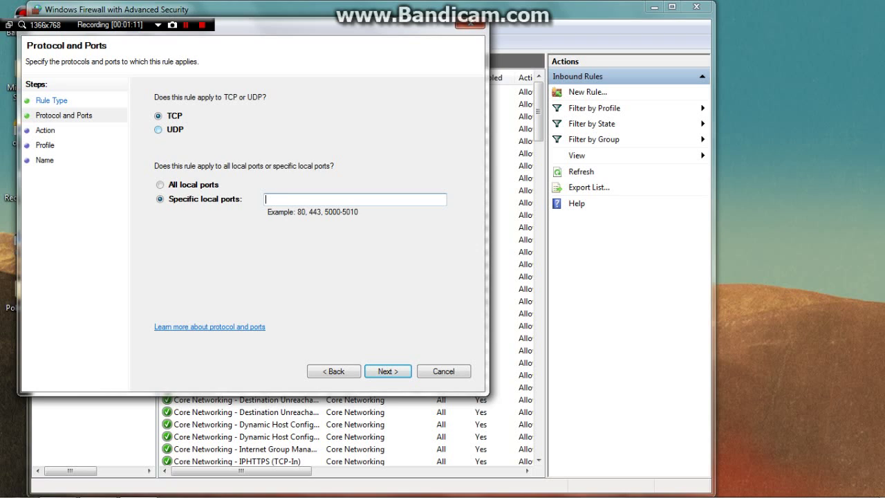
{"action": "key", "text": "alt+u"}
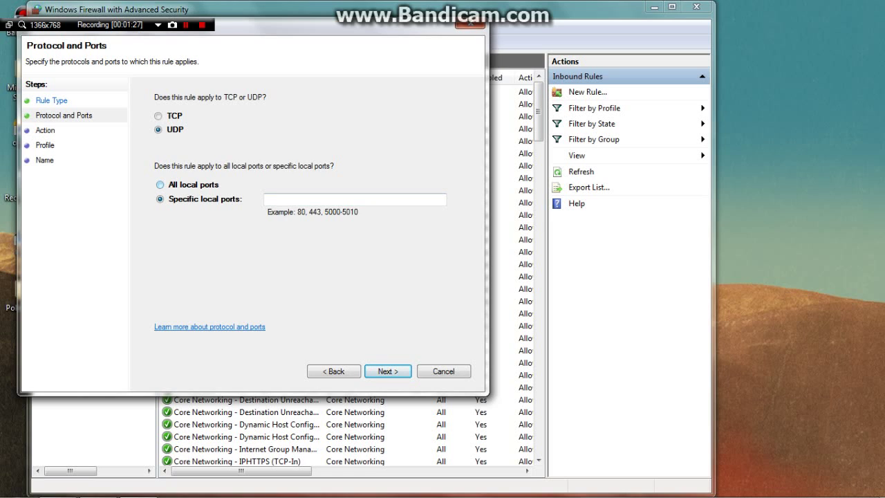
{"action": "key", "text": "Up"}
{"action": "key", "text": "Down"}
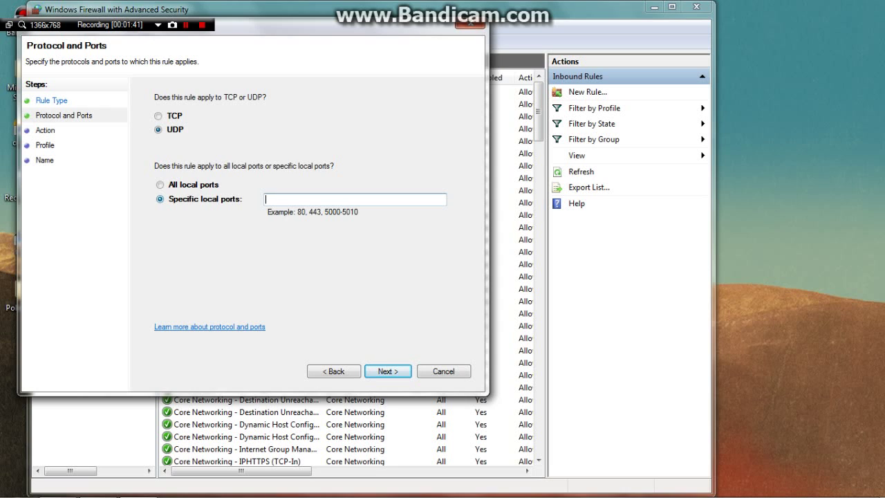
{"action": "type", "text": "80"}
{"action": "key", "text": "Return"}
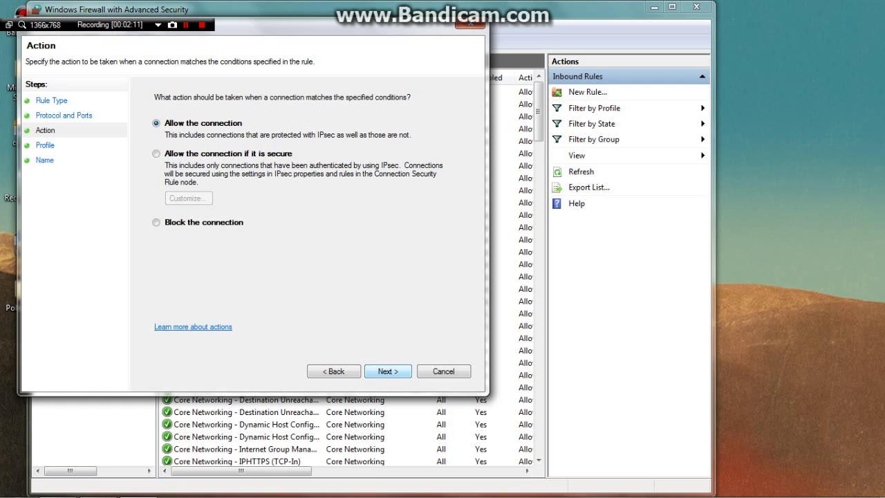
- Keep 'Allow the connection' and advance to the Profile step
{"action": "key", "text": "Return"}
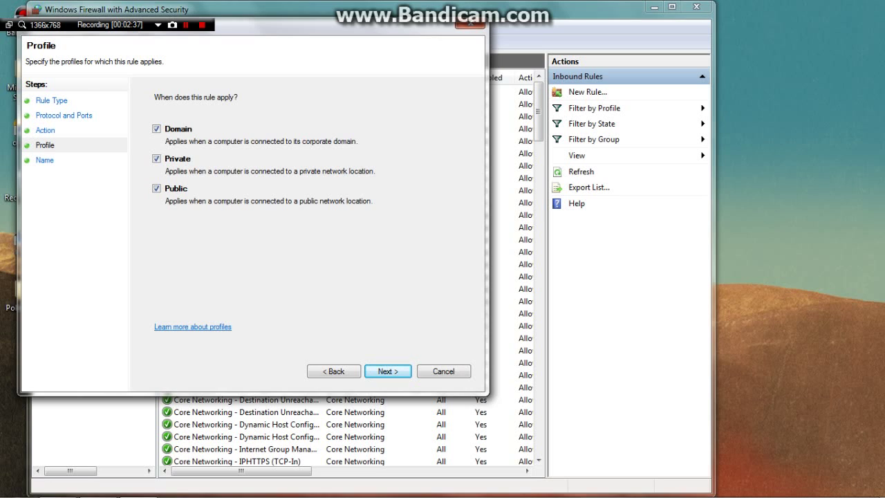
- Keep Domain, Private and Public ticked and advance to the Name step
{"action": "key", "text": "Return"}
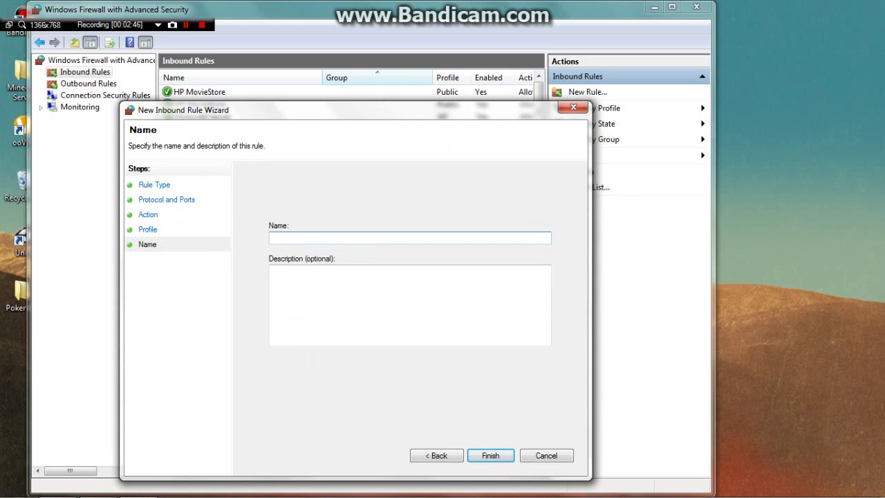
- Name the rule 'Port 80 excpetion', leave the description empty, and finish
{"action": "type", "text": "Port 80 excpetion"}
{"action": "key", "text": "Tab"}
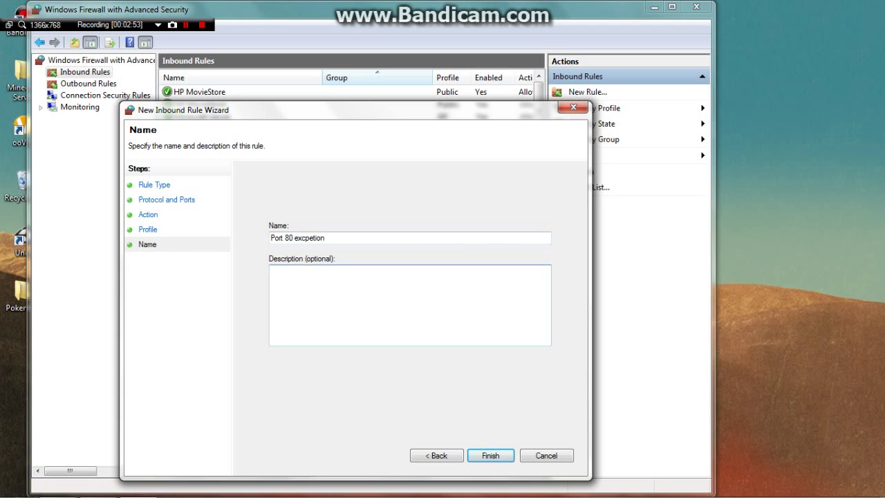
{"action": "type", "text": "what "}
{"action": "type", "text": "every dkjfasdf"}
{"action": "key", "text": "BackSpace"}
{"action": "key", "text": "BackSpace"}
{"action": "key", "text": "BackSpace"}
{"action": "key", "text": "BackSpace"}
{"action": "key", "text": "BackSpace"}
{"action": "key", "text": "BackSpace"}
{"action": "key", "text": "BackSpace"}
{"action": "key", "text": "BackSpace"}
{"action": "key", "text": "BackSpace"}
{"action": "key", "text": "Return"}
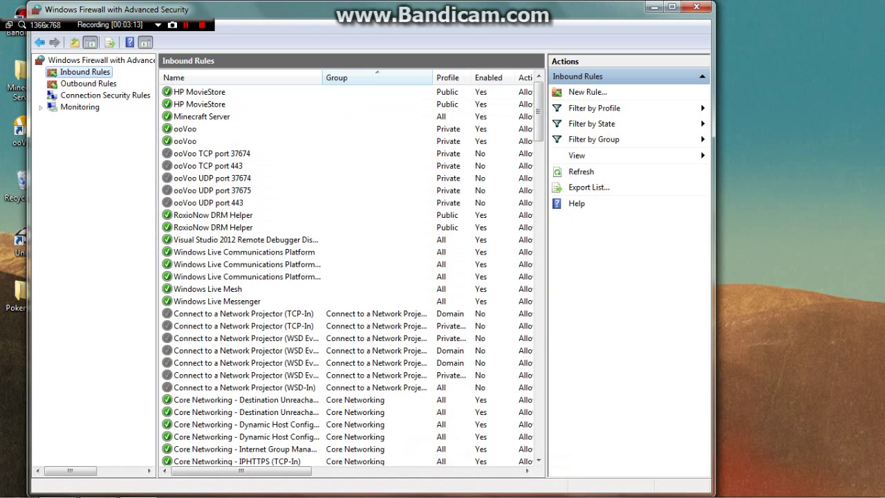
{"action": "double_click", "coordinate": [201, 116]}
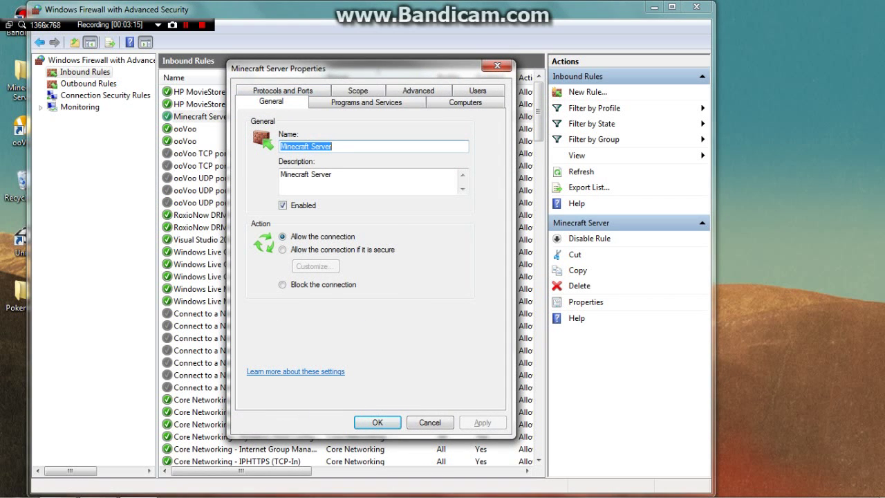
{"action": "left_click", "coordinate": [283, 90]}
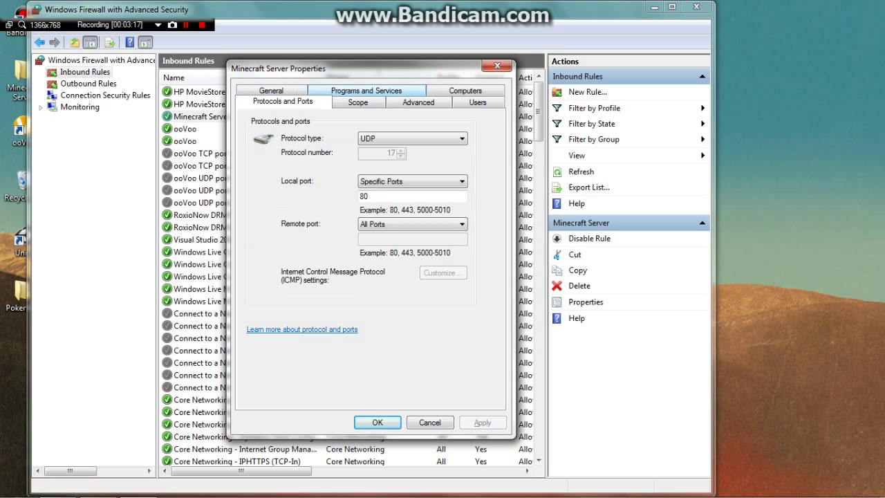
{"action": "left_click", "coordinate": [366, 90]}
{"action": "left_click", "coordinate": [419, 90]}
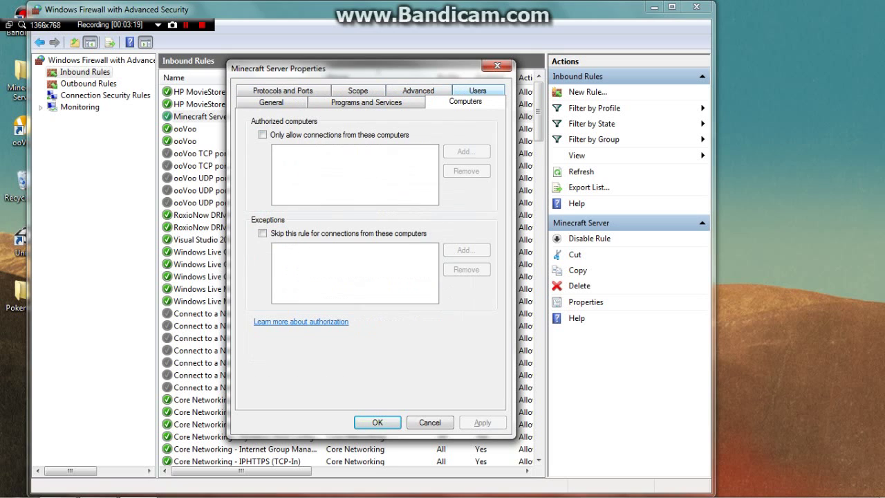
{"action": "key", "text": "ctrl+shift+Tab"}
{"action": "key", "text": "ctrl+shift+Tab"}
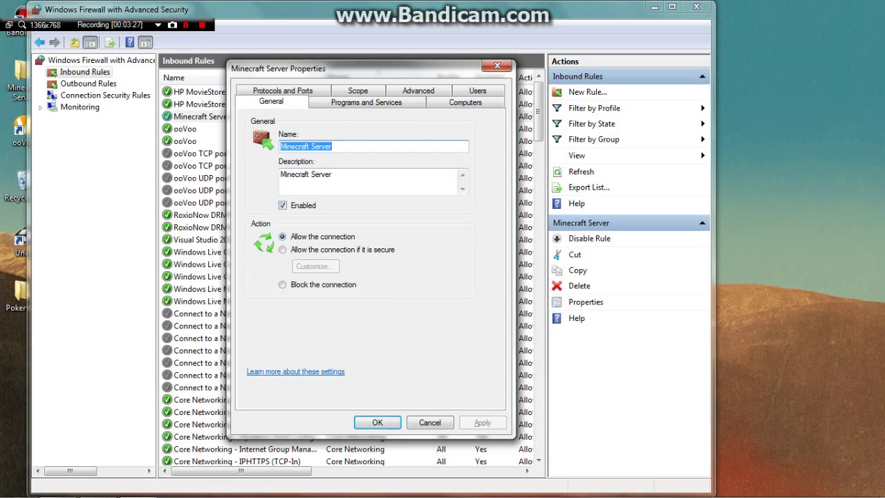
{"action": "left_click", "coordinate": [497, 65]}
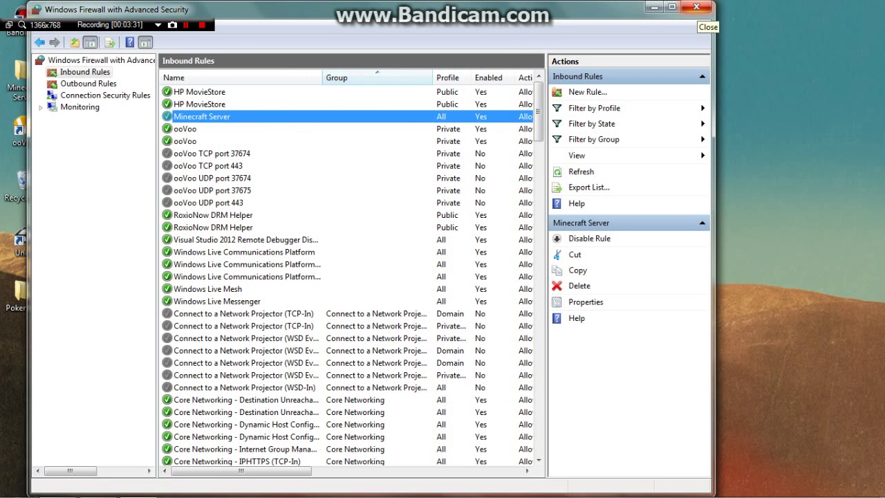
- Close the Windows Firewall with Advanced Security window
{"action": "left_click", "coordinate": [697, 7]}
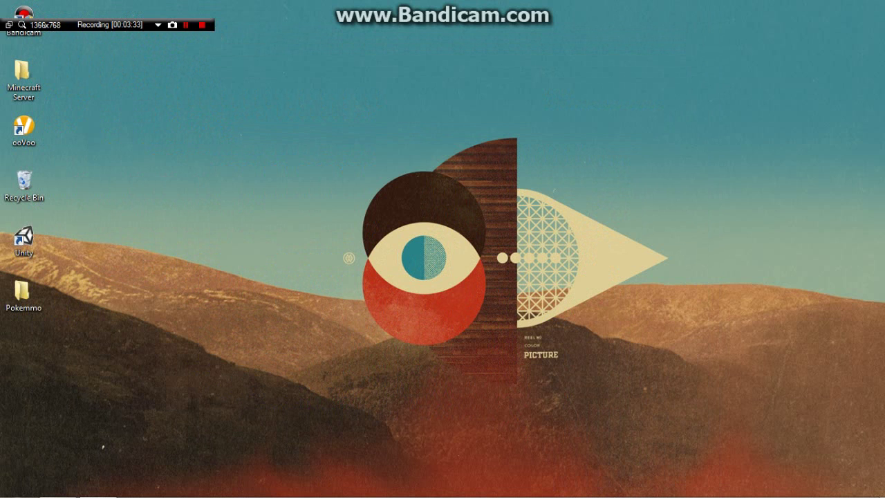